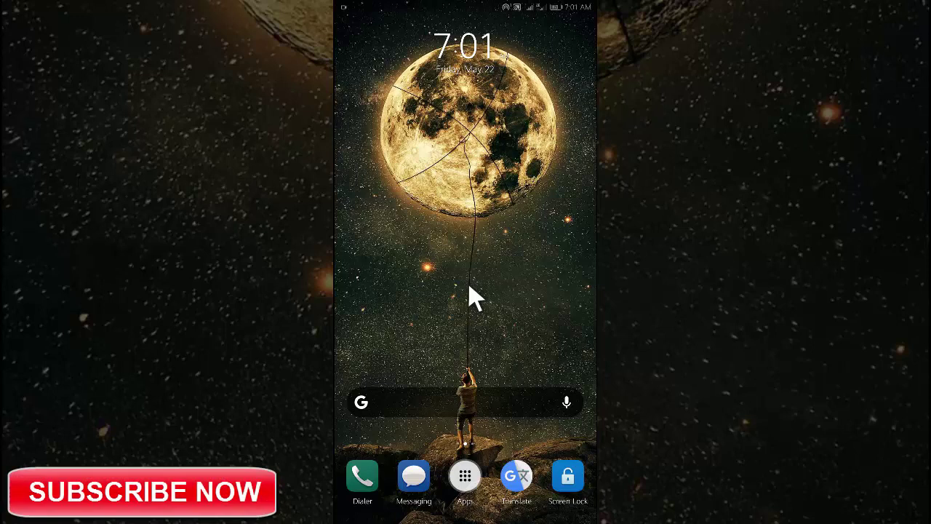
# Launch Google Translate and keep English as the source language
pyautogui.click(517, 481)
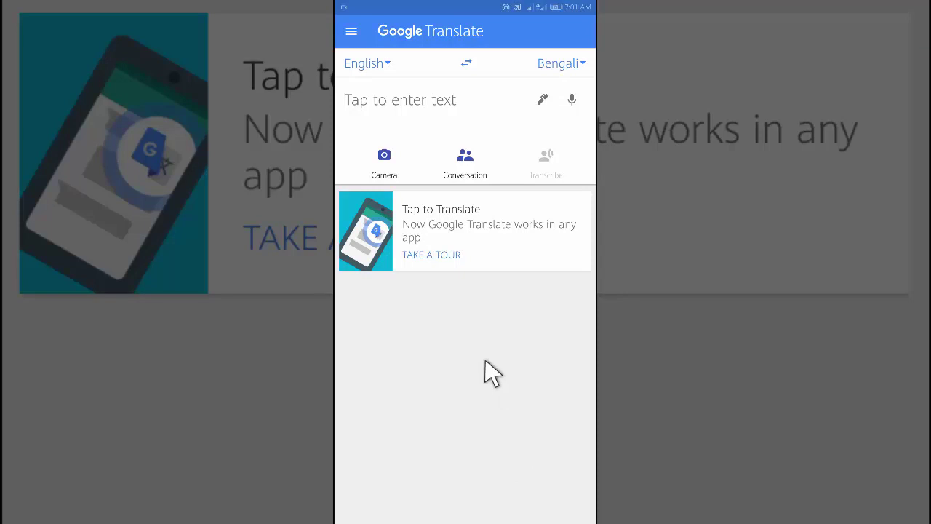
pyautogui.click(388, 64)
pyautogui.click(389, 64)
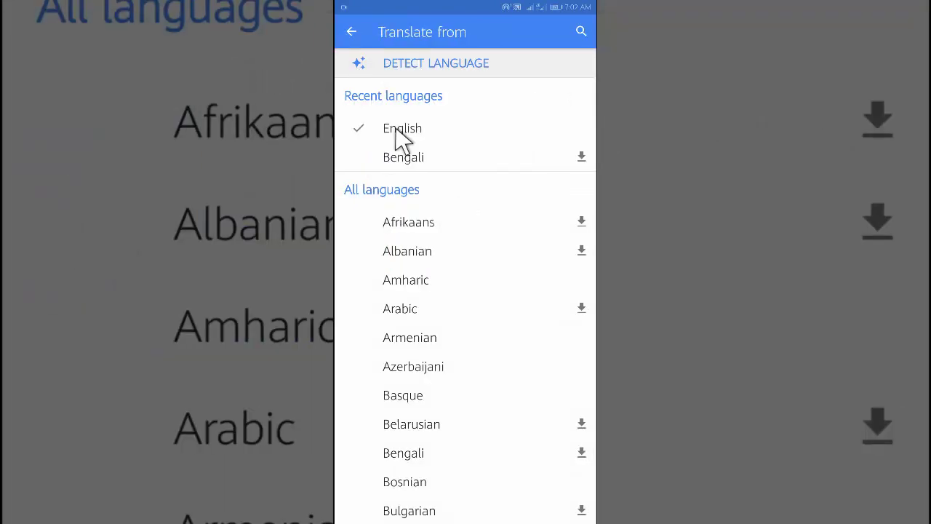
pyautogui.click(395, 131)
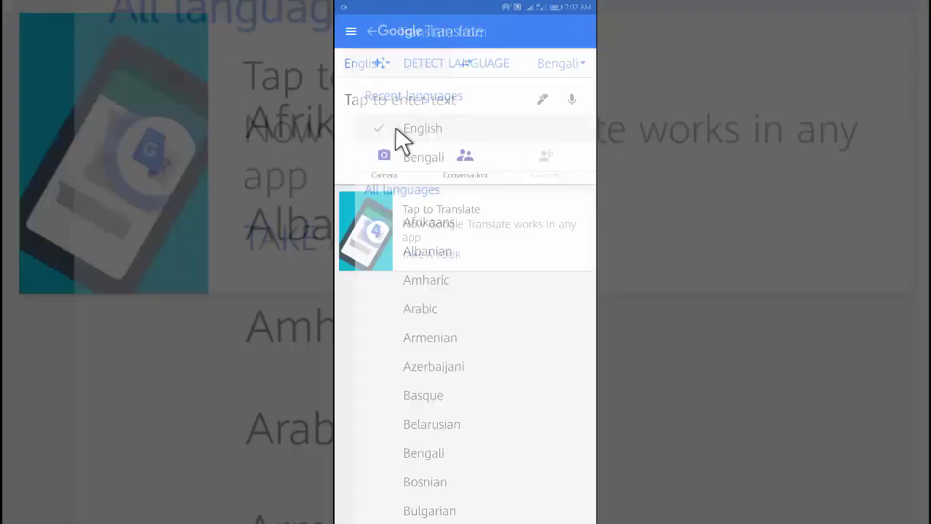
# Browse the target-language list, then return to the main translation screen
pyautogui.click(582, 66)
pyautogui.scroll(-3, 518, 138)
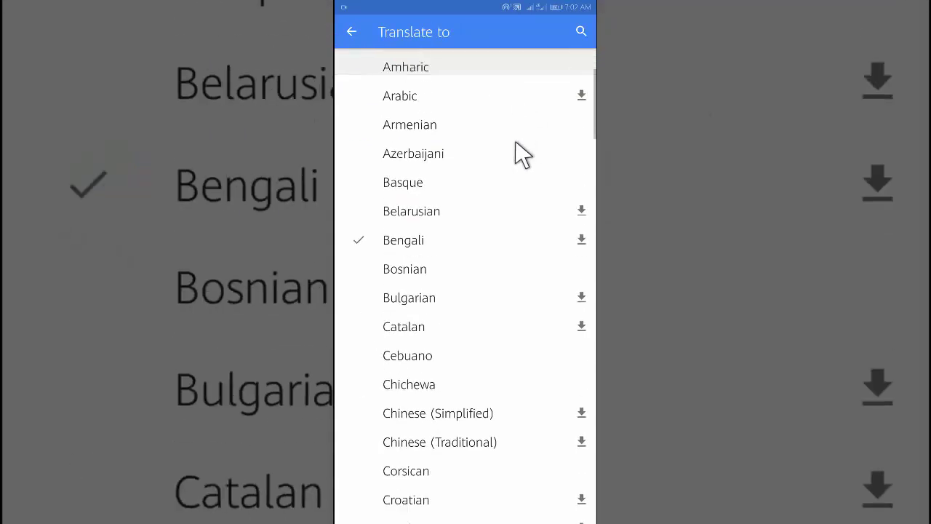
pyautogui.scroll(-2, 518, 152)
pyautogui.scroll(-3, 518, 156)
pyautogui.scroll(-5, 517, 154)
pyautogui.scroll(-3, 516, 166)
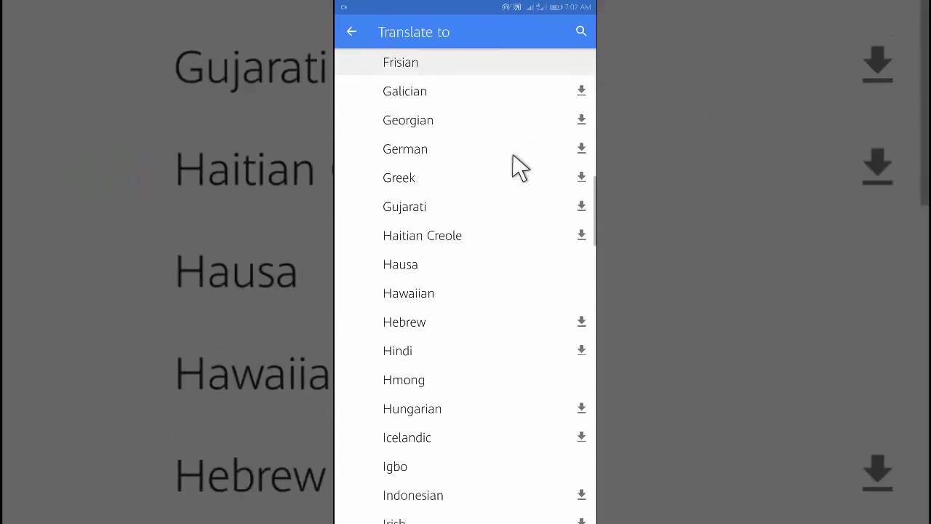
pyautogui.scroll(-5, 515, 167)
pyautogui.scroll(-5, 518, 167)
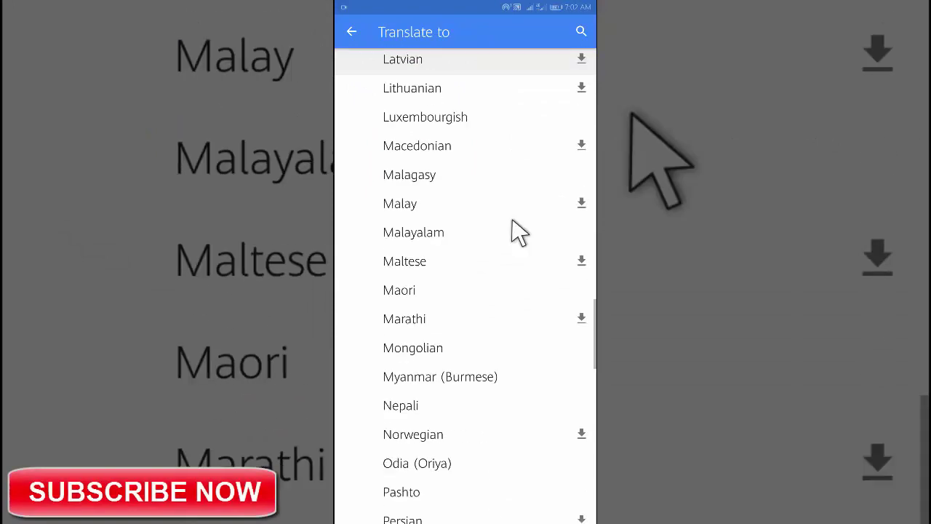
pyautogui.scroll(-1, 514, 228)
pyautogui.scroll(-3, 514, 228)
pyautogui.scroll(-3, 514, 228)
pyautogui.scroll(1, 518, 271)
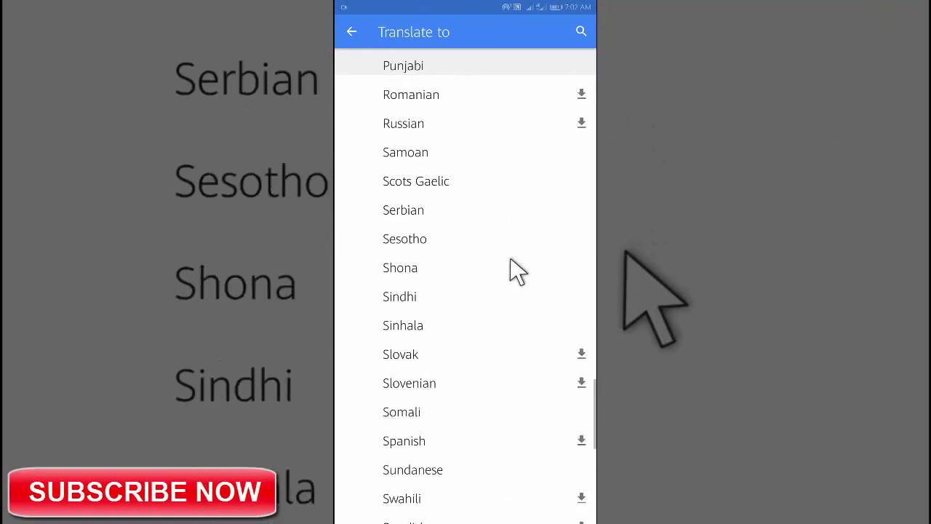
pyautogui.scroll(-2, 518, 271)
pyautogui.scroll(-1, 518, 270)
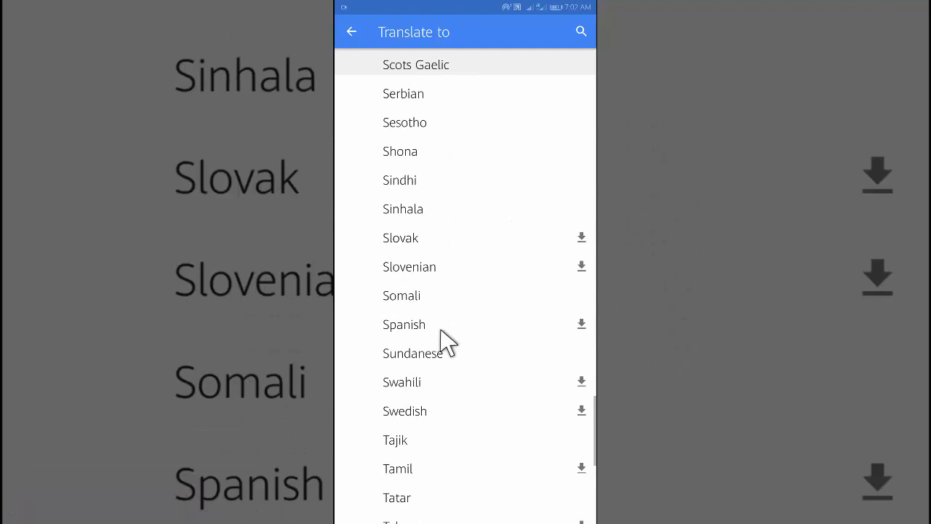
pyautogui.scroll(15, 416, 328)
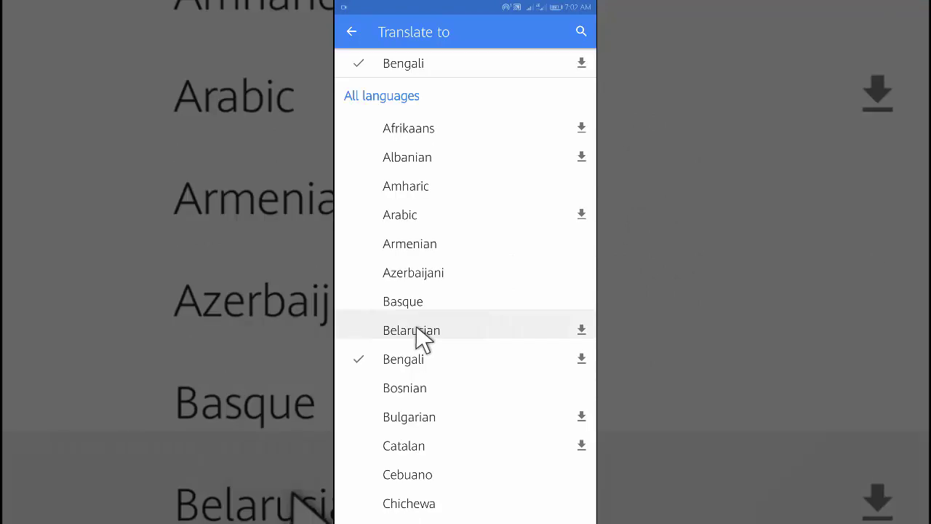
pyautogui.click(352, 33)
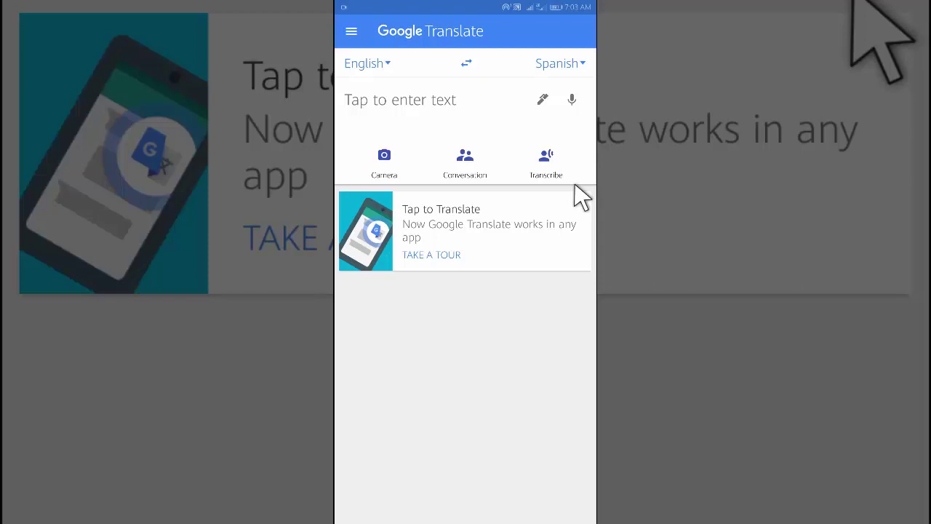
# Enter 'welcome to the Tutorial Lab', capitalise 'The', and submit it for Spanish translation
pyautogui.write('w')
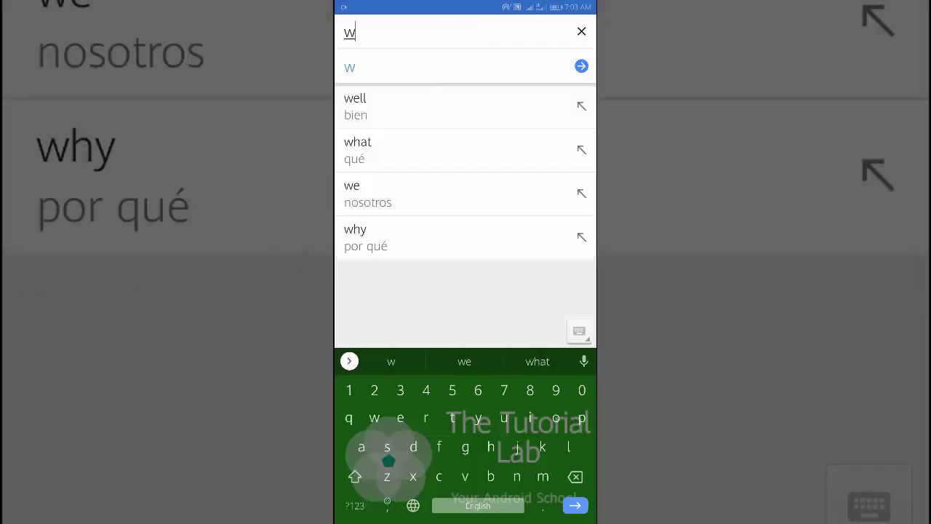
pyautogui.write('elcome to the ')
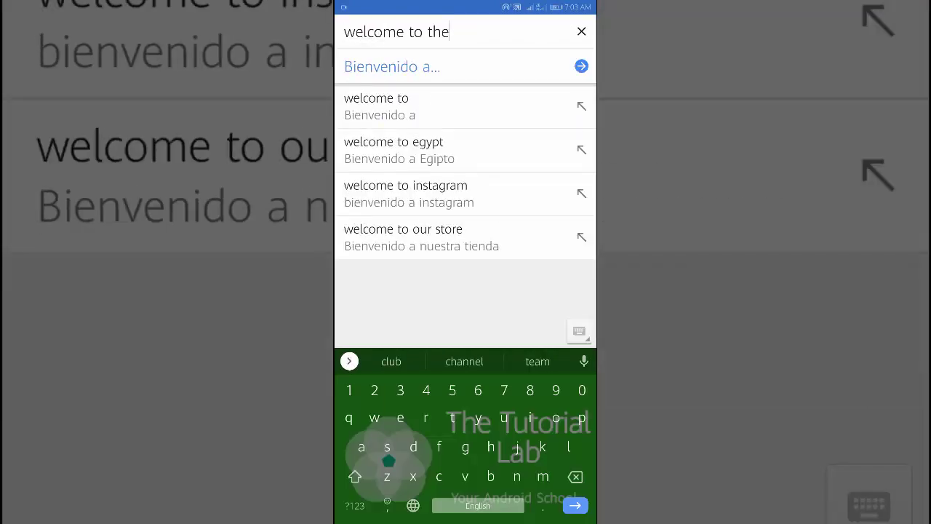
pyautogui.write('Tutorial Lab')
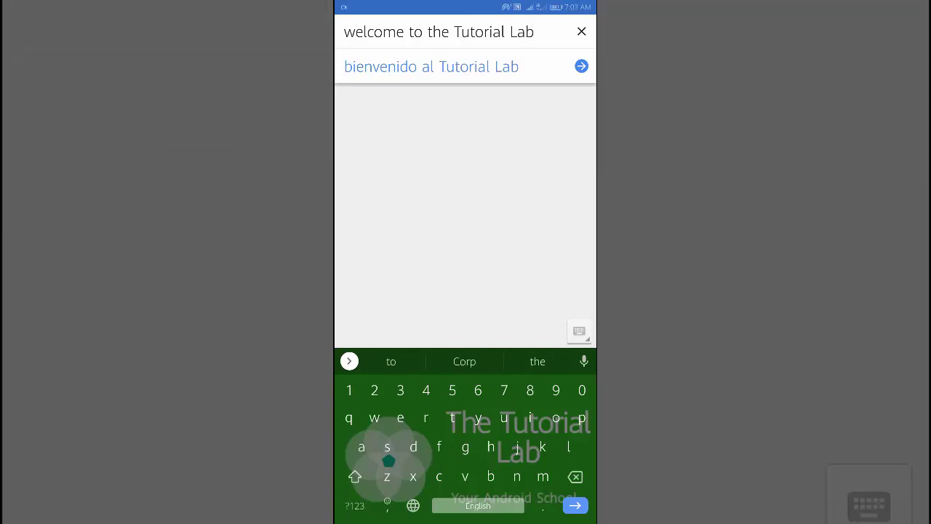
pyautogui.click(435, 32)
pyautogui.press('BackSpace')
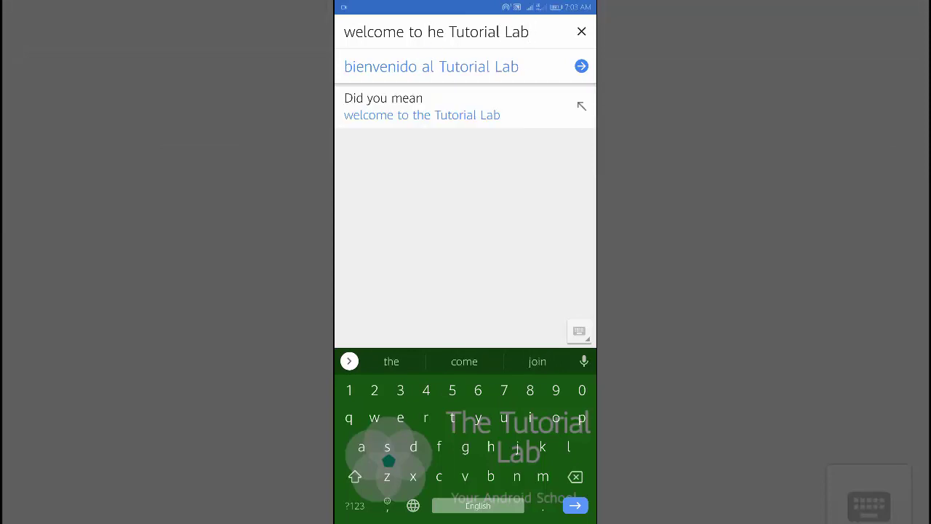
pyautogui.write('T')
pyautogui.press('Return')
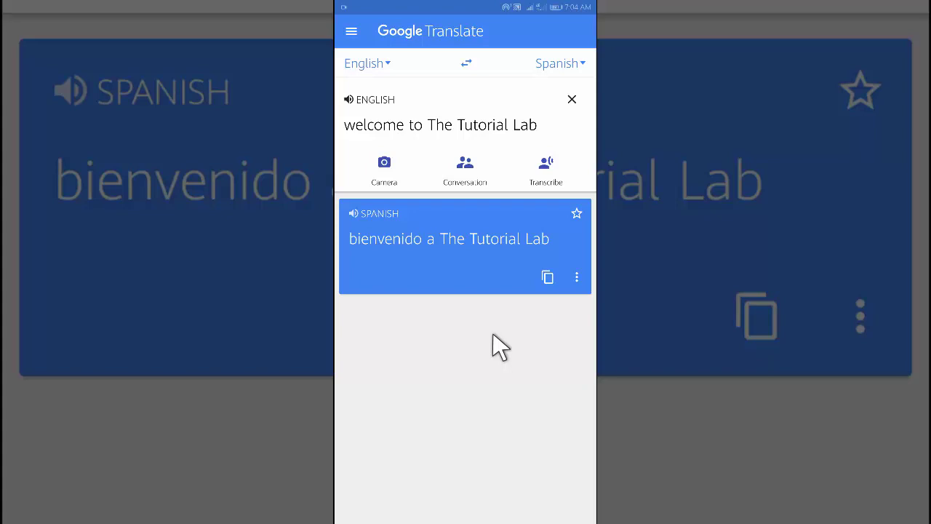
pyautogui.click(354, 213)
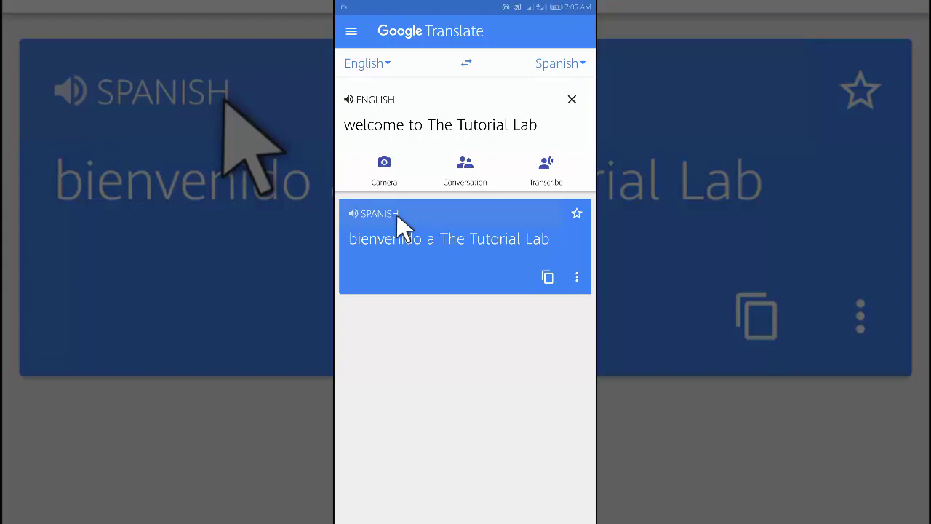
# View the Spanish voice-region dialects under Settings > Region, leaving the default unchanged
pyautogui.click(352, 32)
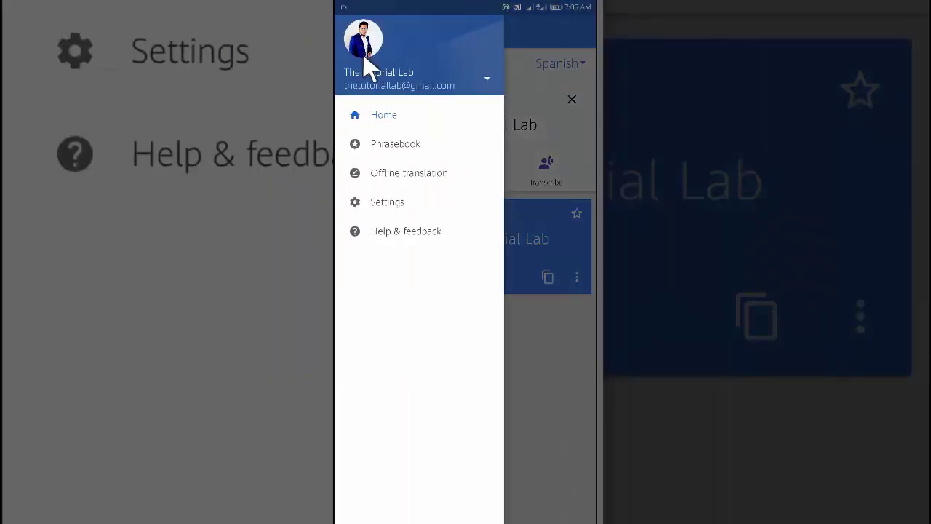
pyautogui.click(397, 204)
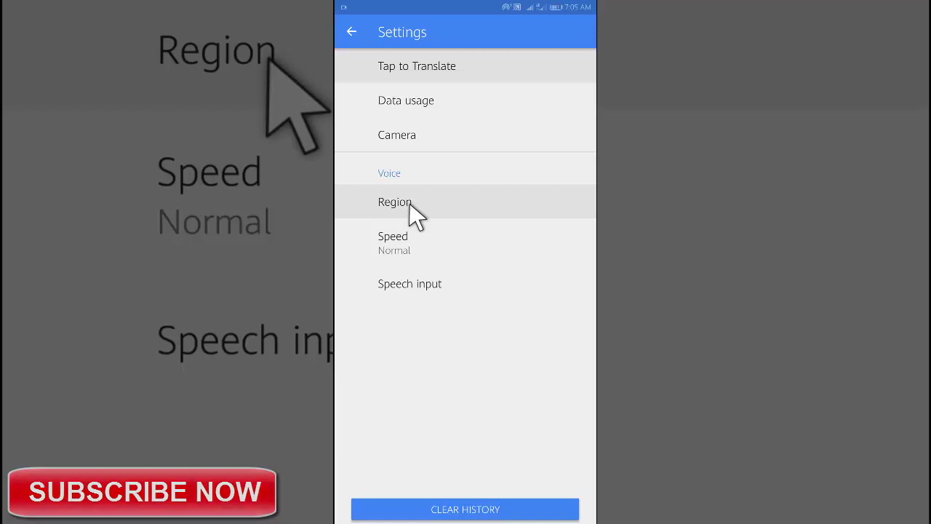
pyautogui.click(409, 203)
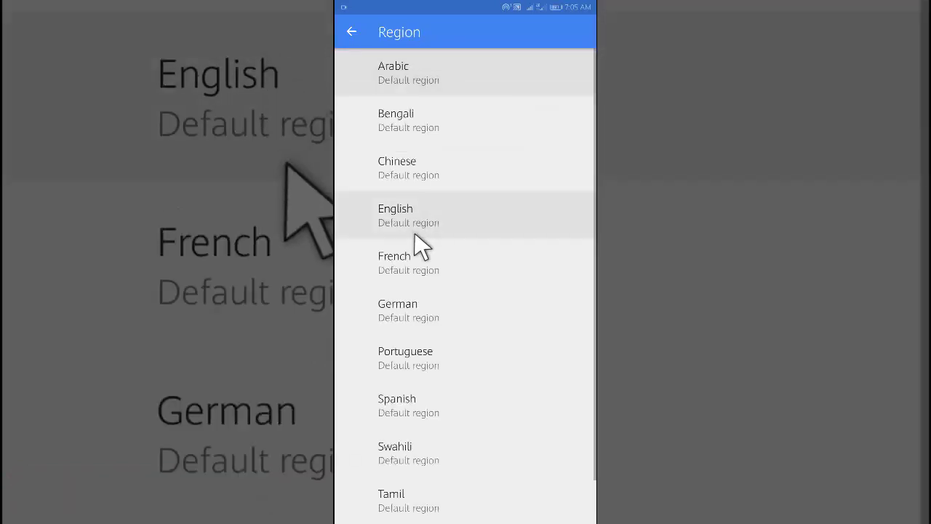
pyautogui.scroll(-1, 415, 233)
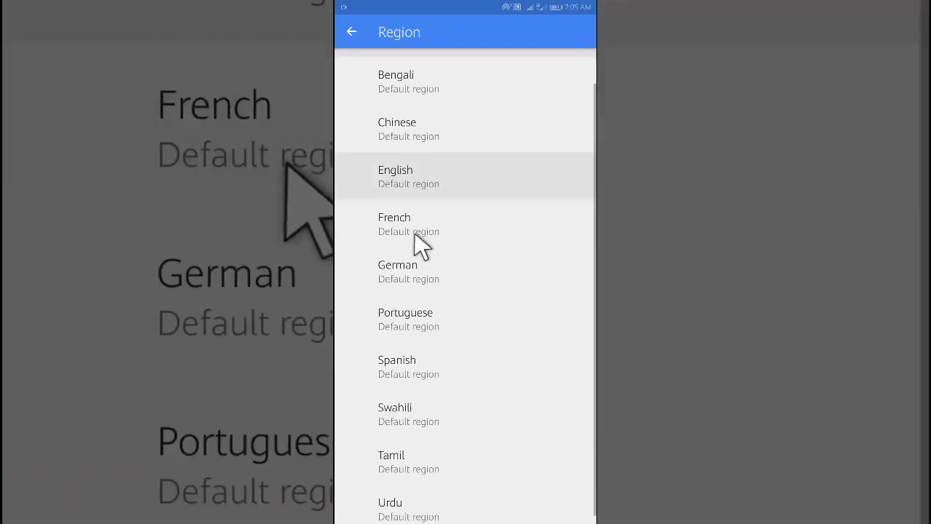
pyautogui.click(417, 361)
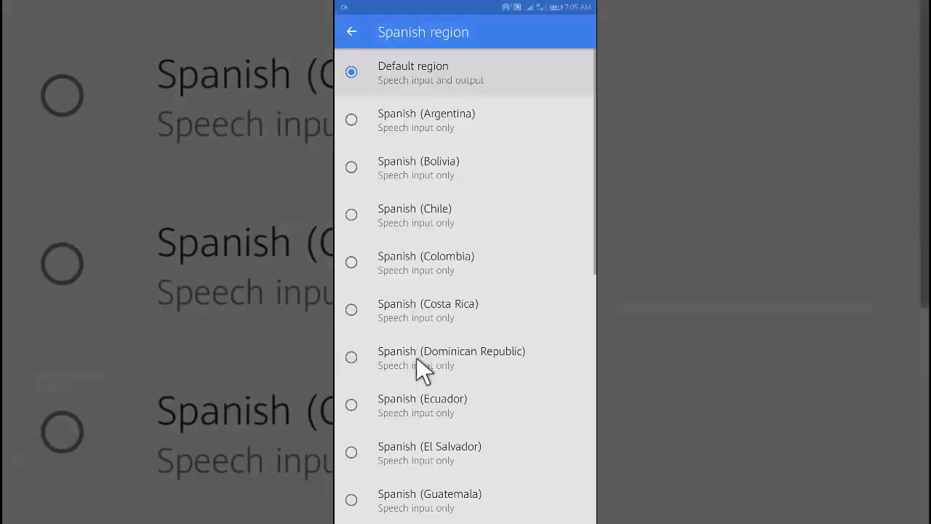
pyautogui.click(353, 36)
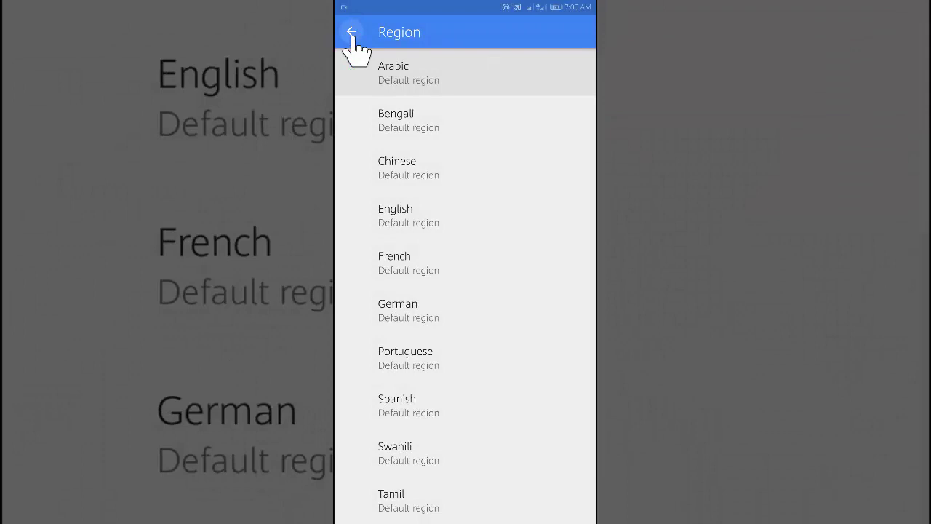
pyautogui.click(353, 35)
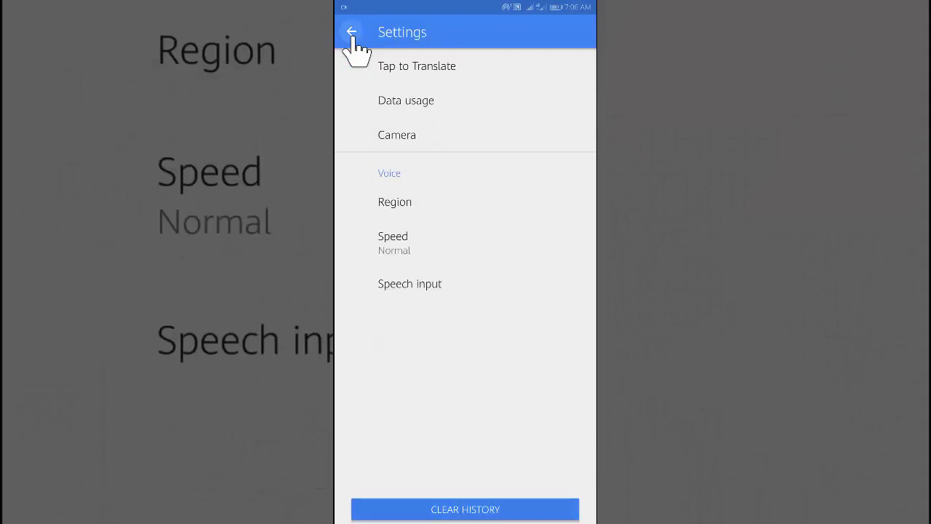
# Review the voice speed choices (Normal, Slow, Slower) and cancel, keeping Normal
pyautogui.click(415, 254)
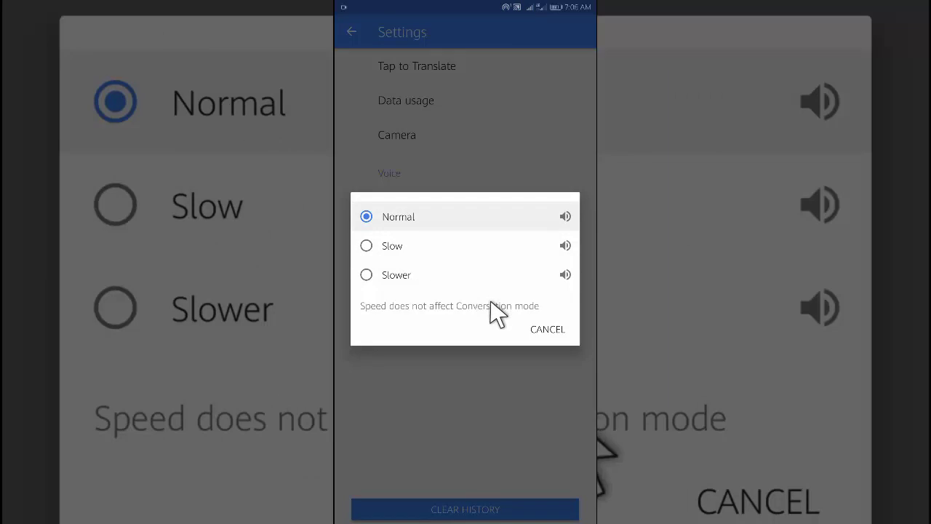
pyautogui.click(547, 329)
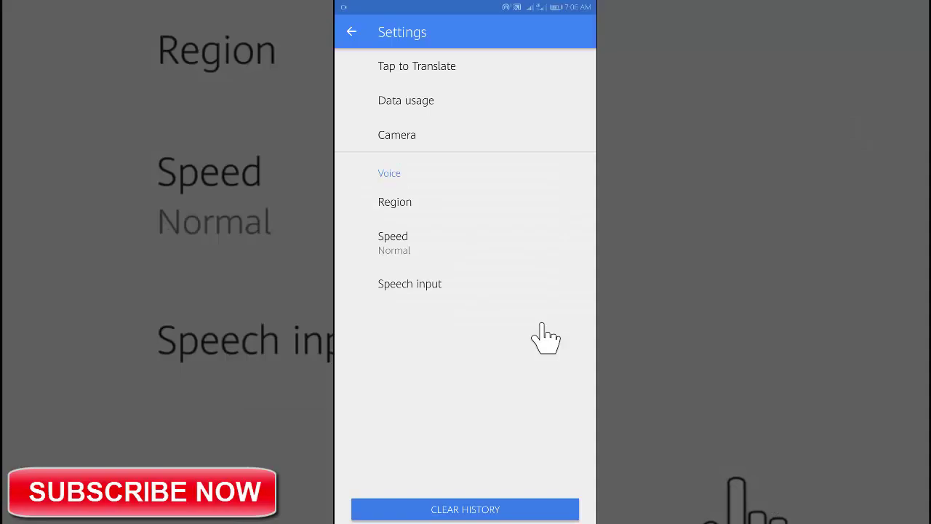
pyautogui.click(351, 33)
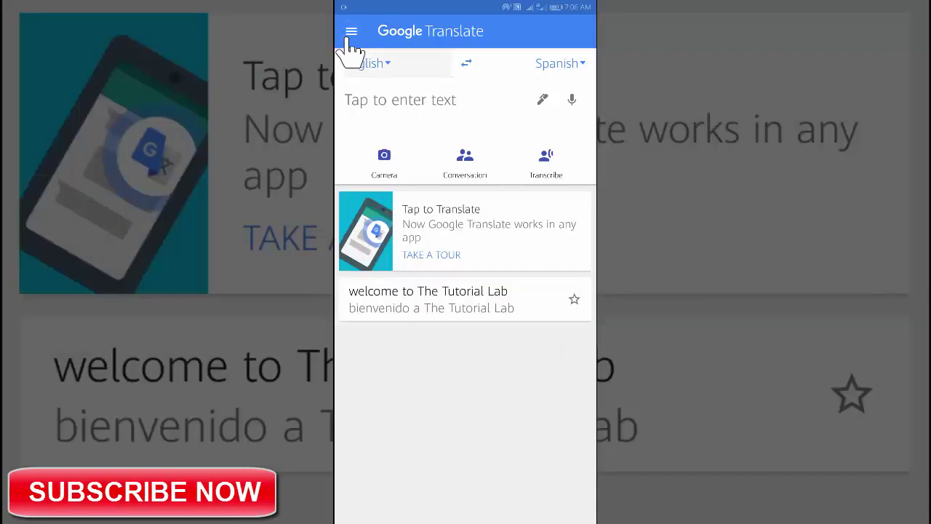